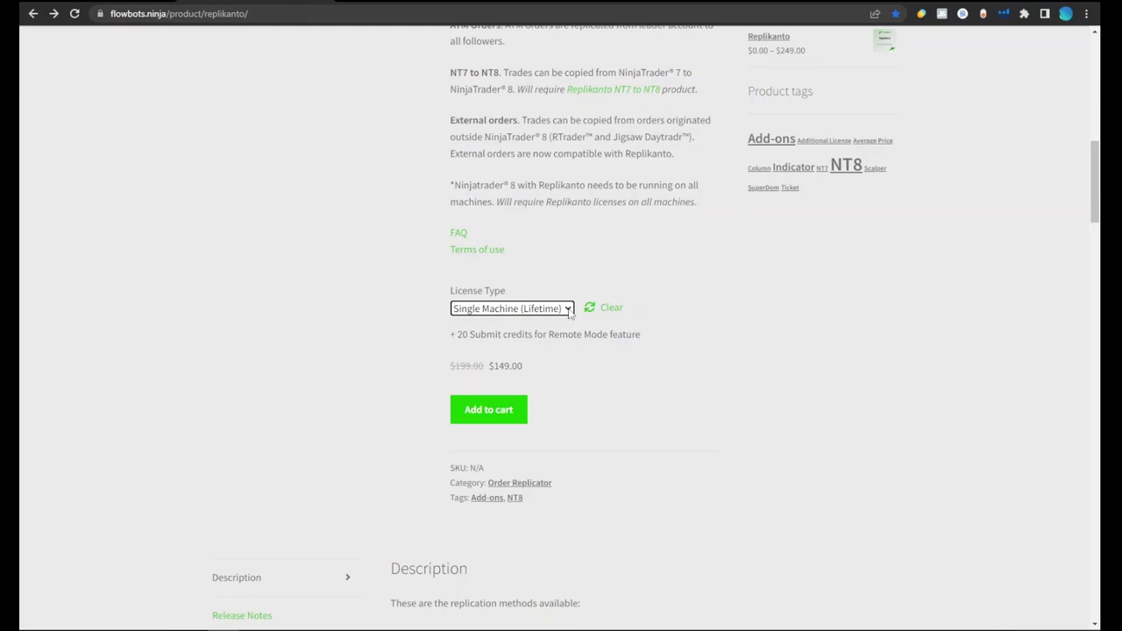
# - Set the Replikanto license type to 2 Machines (Lifetime) and review its price
pyautogui.click(568, 310)
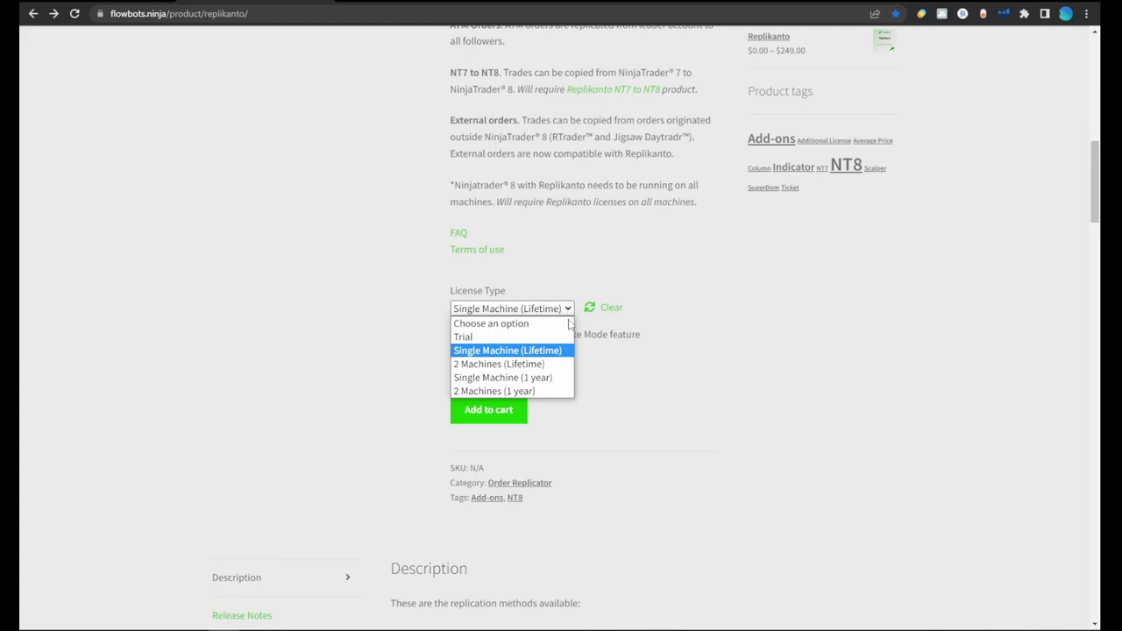
pyautogui.click(554, 364)
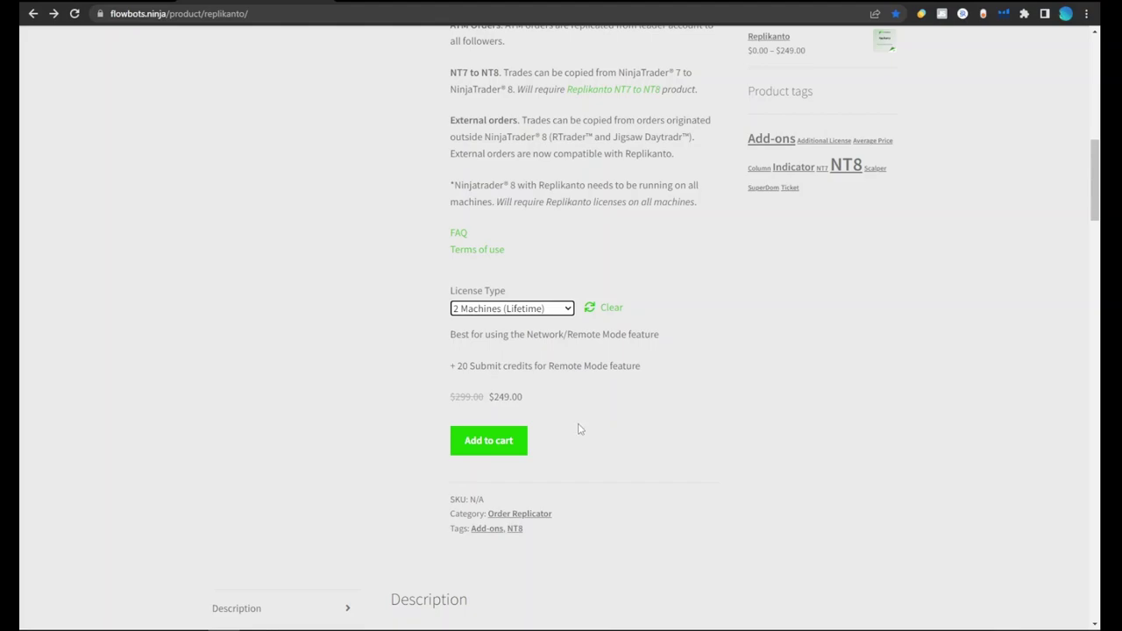
pyautogui.scroll(-2, 579, 432)
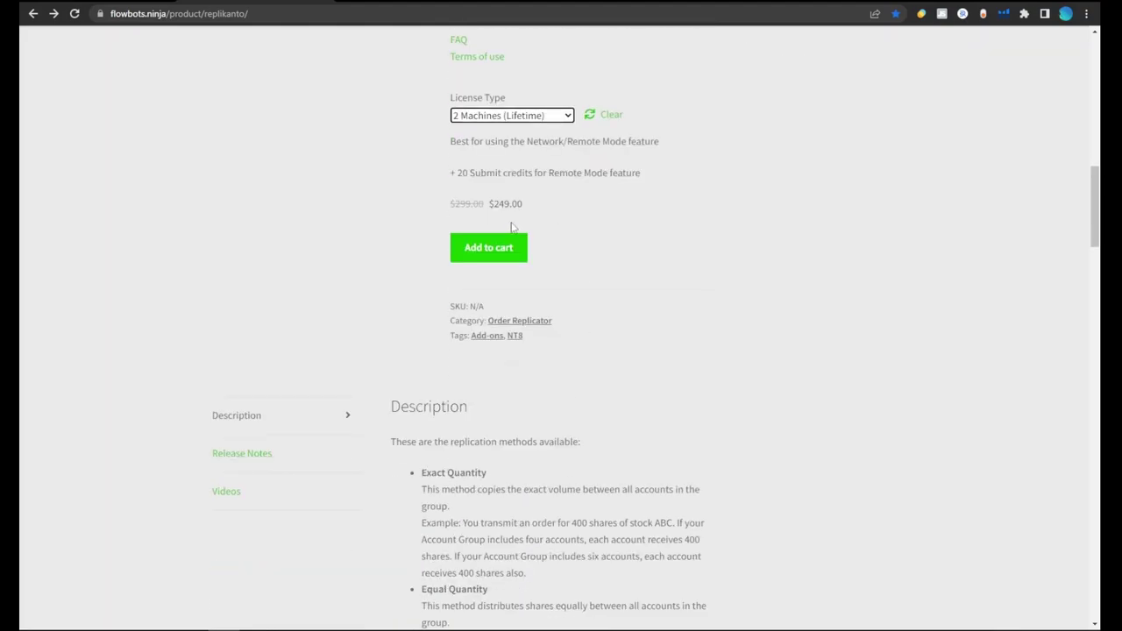
# - Open the FlowBots Knowledge Center, view its Active Coupons page, and return to the Knowledge Center
pyautogui.scroll(10, 516, 224)
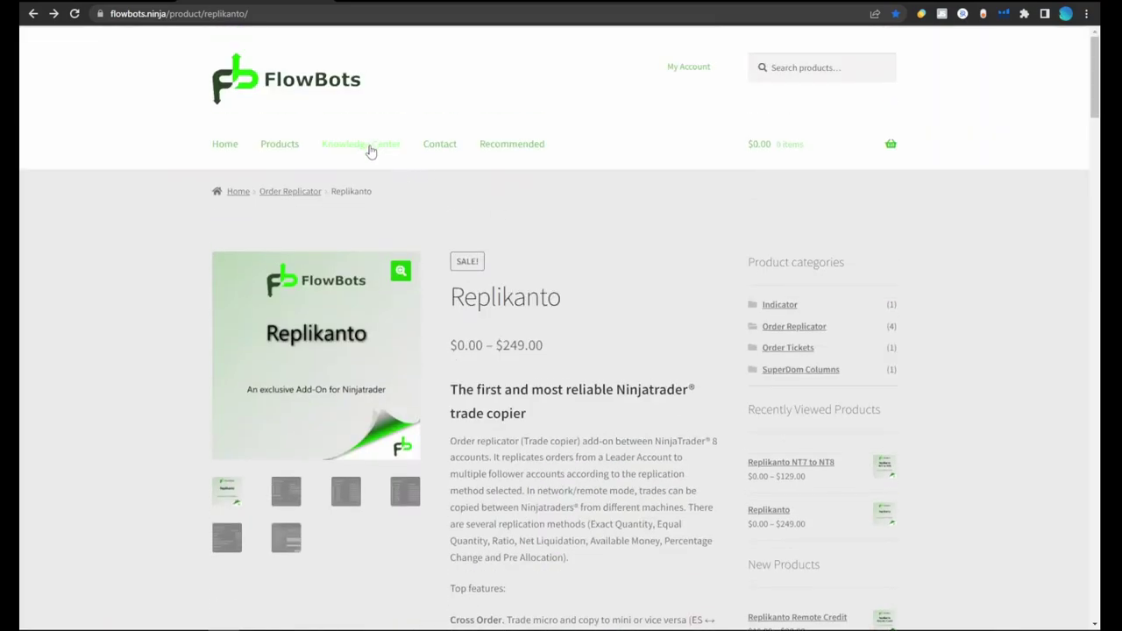
pyautogui.click(371, 151)
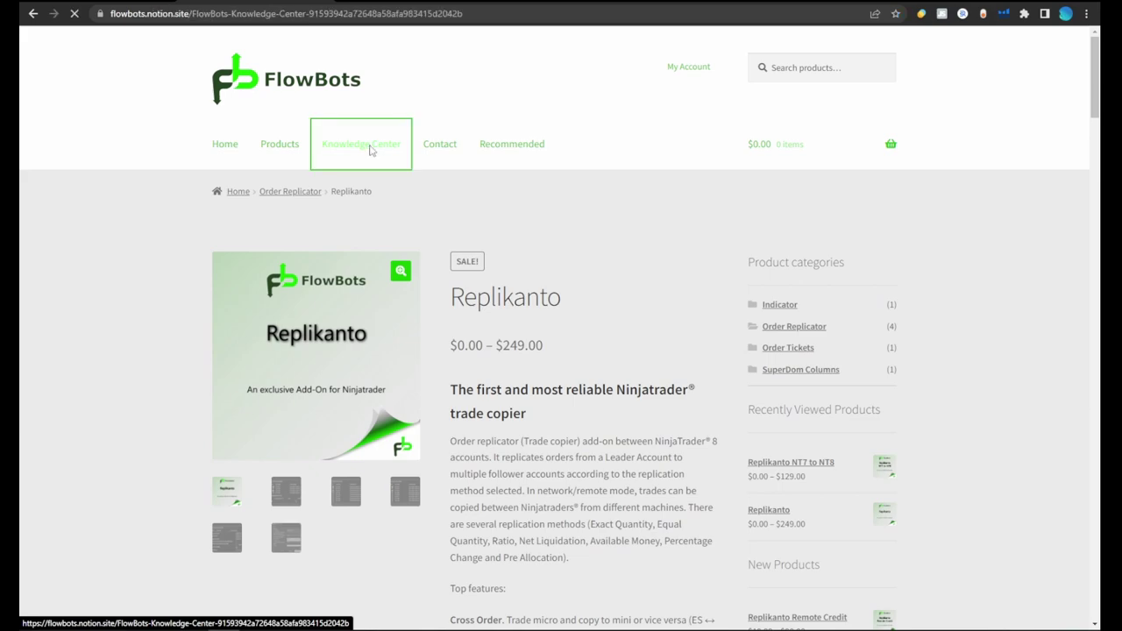
pyautogui.scroll(-5, 511, 293)
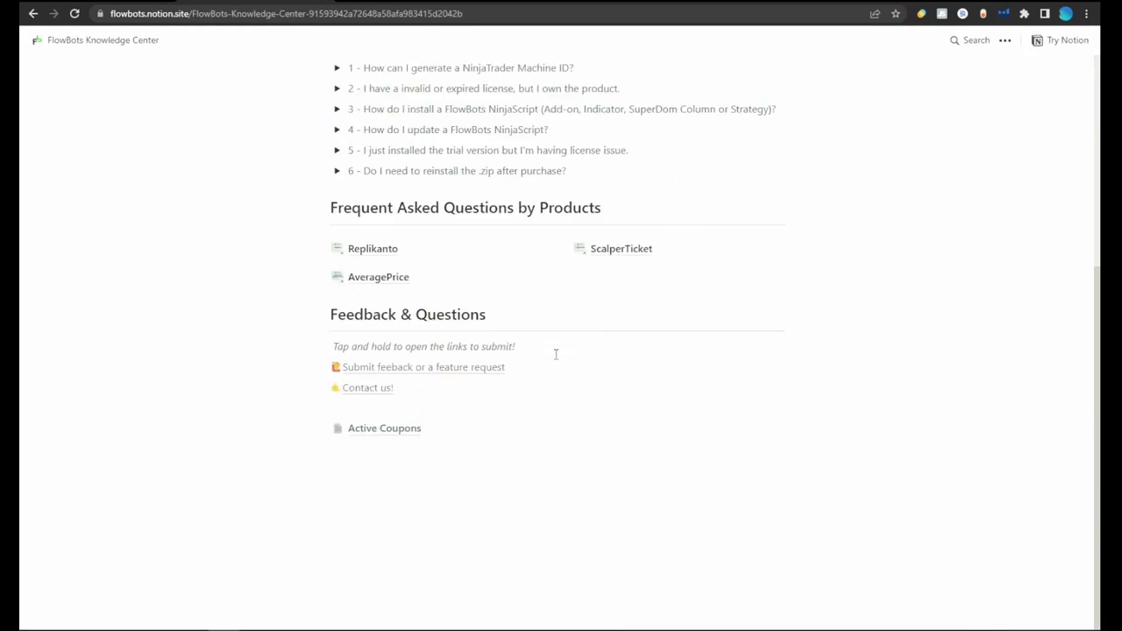
pyautogui.click(376, 435)
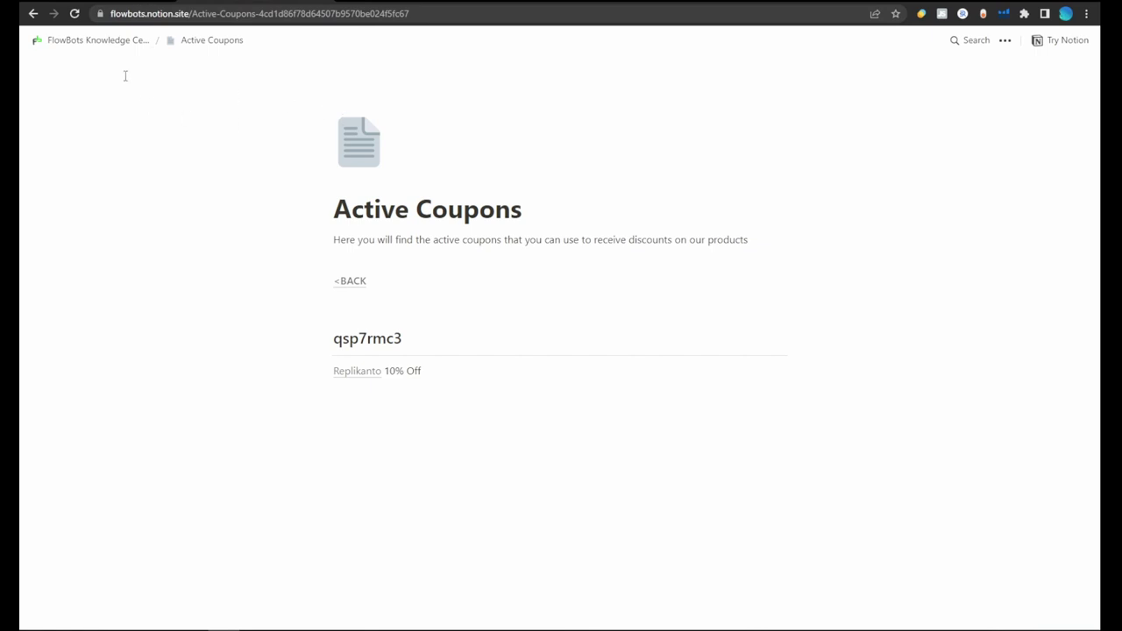
pyautogui.click(35, 13)
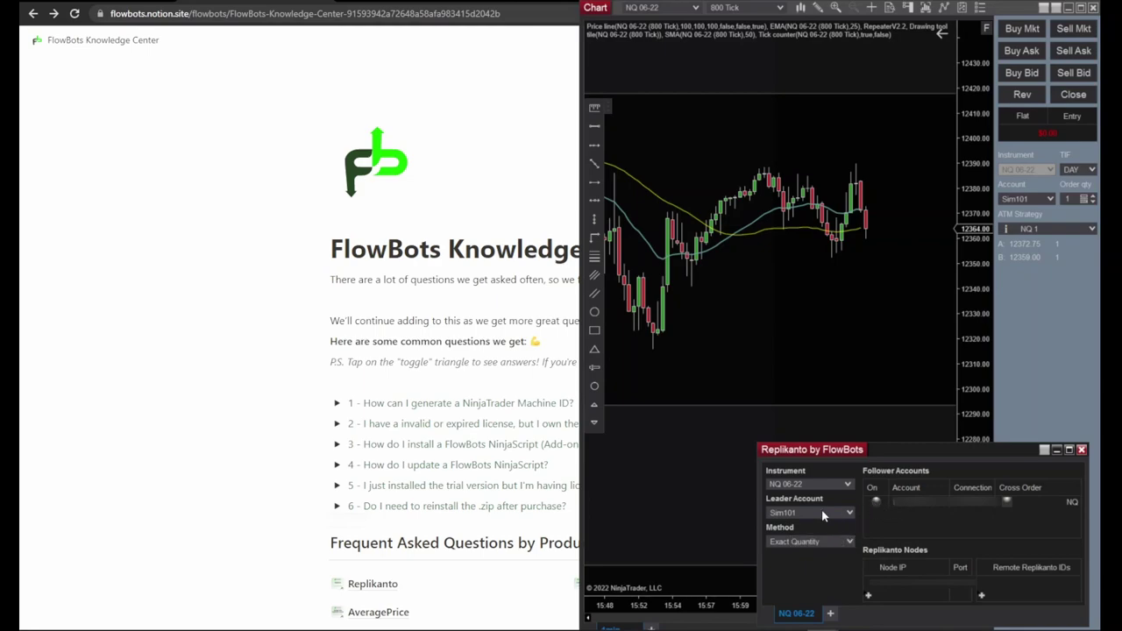
# - Turn on replication for the host's follower account and enable its Cross Order for MNQ
pyautogui.click(875, 501)
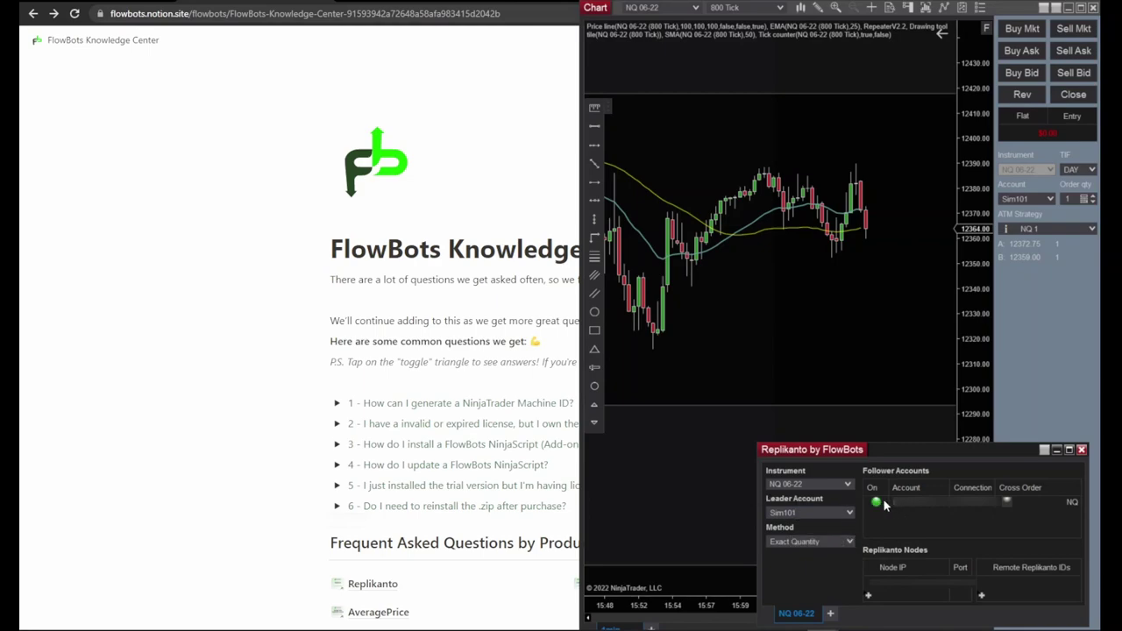
pyautogui.click(794, 515)
pyautogui.click(796, 509)
pyautogui.click(1008, 502)
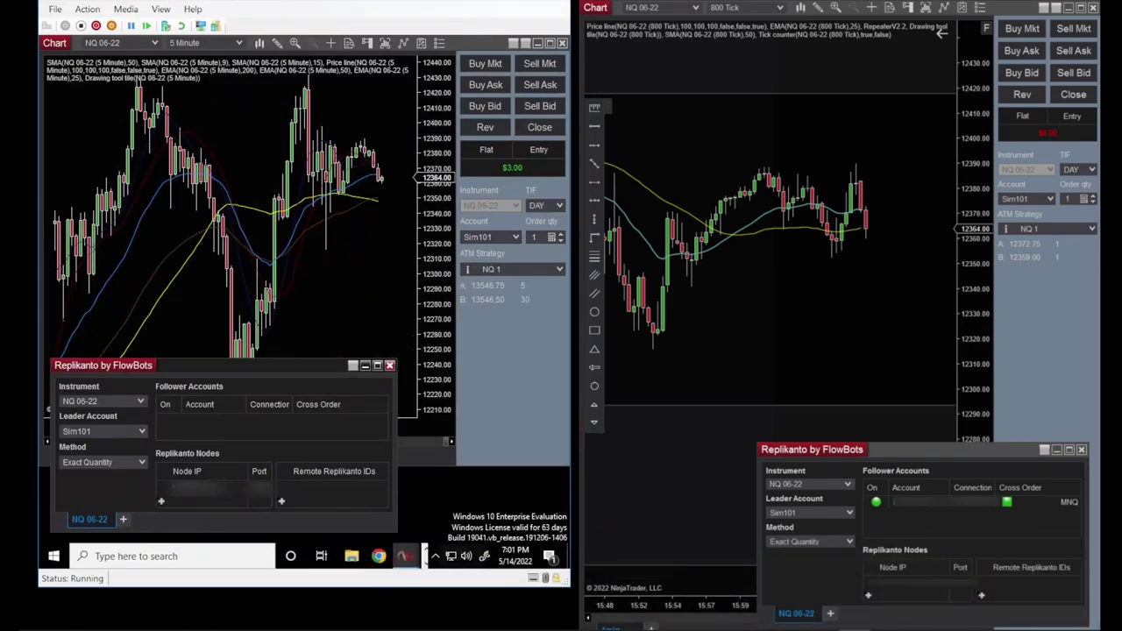
# - Minimize the virtual machine's chart and Replikanto windows and restore both
pyautogui.click(538, 42)
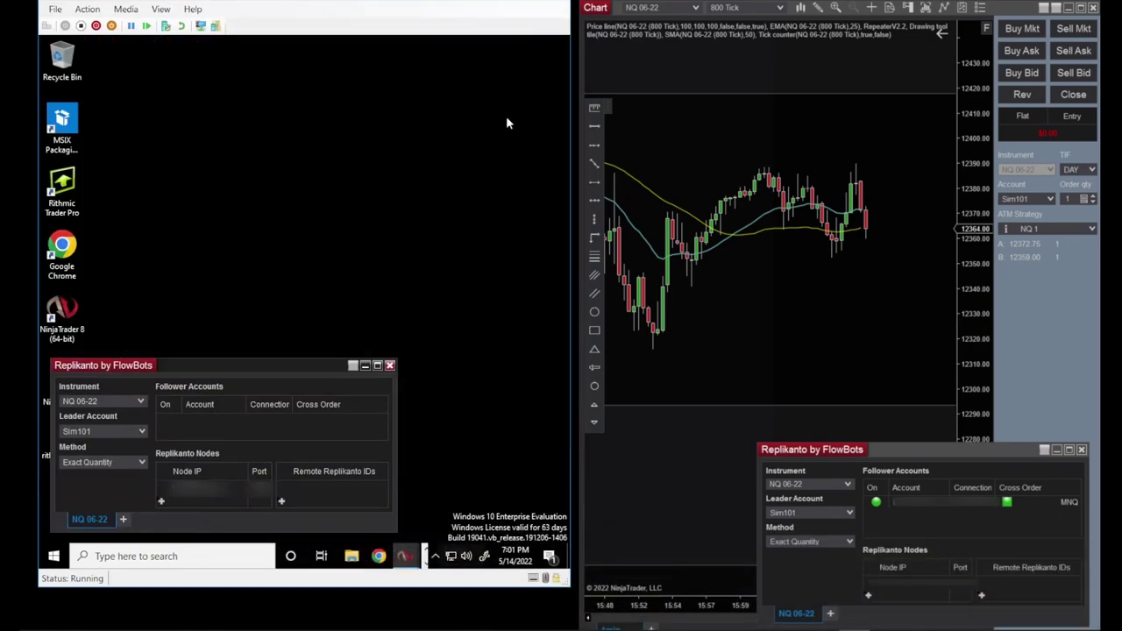
pyautogui.click(365, 367)
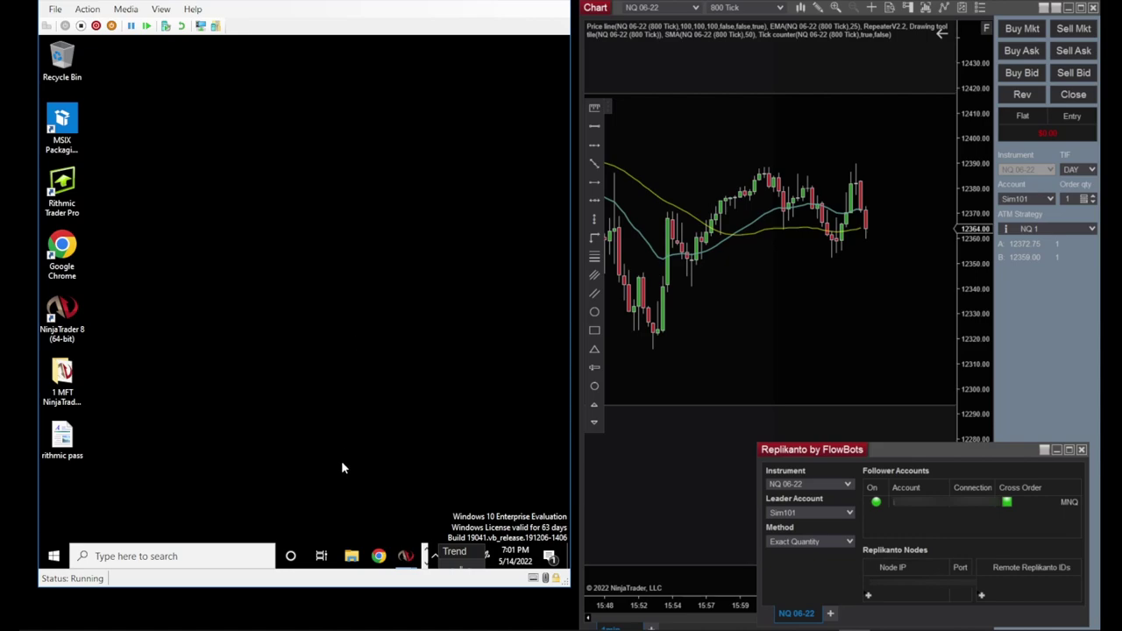
pyautogui.moveTo(402, 555)
pyautogui.click(472, 490)
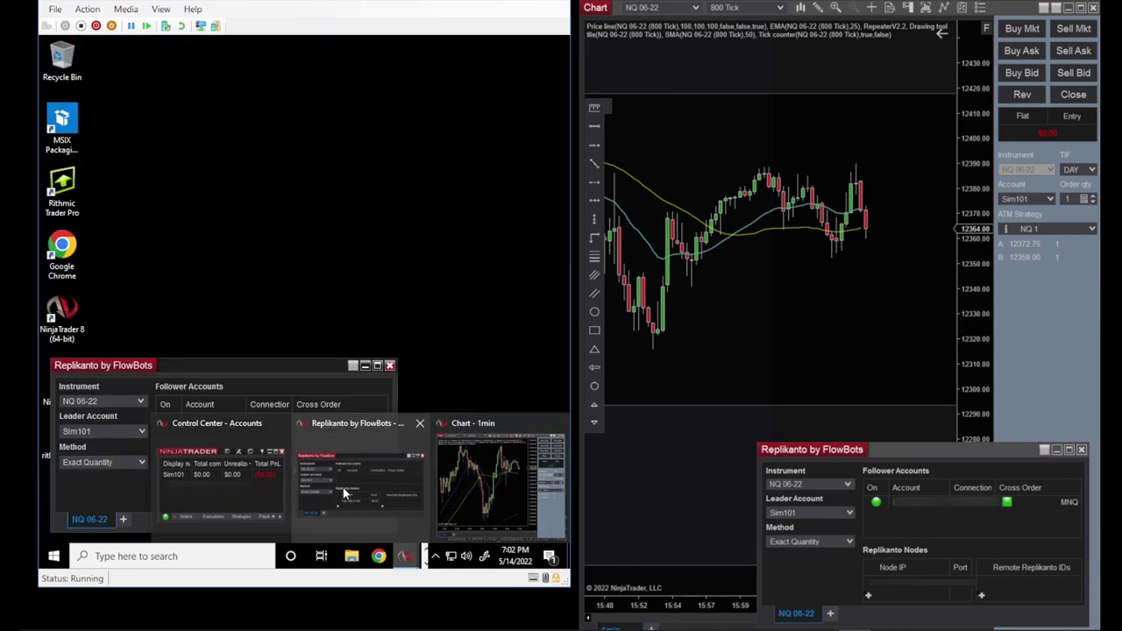
pyautogui.click(343, 488)
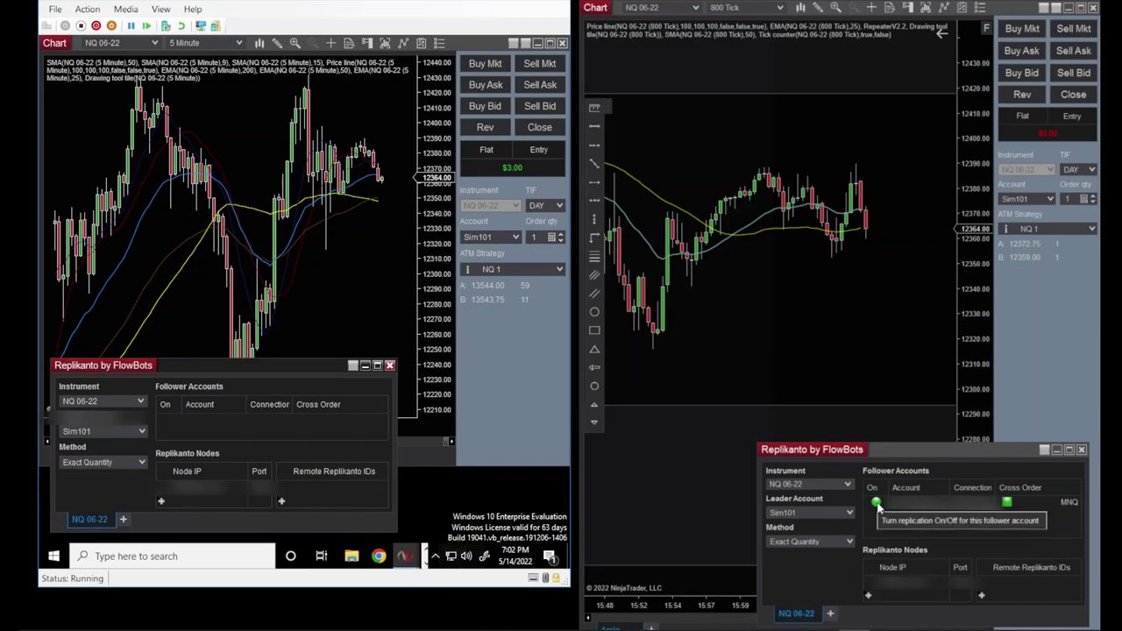
# - Turn off replication and Cross Order for the follower account in the host's Replikanto window
pyautogui.click(876, 503)
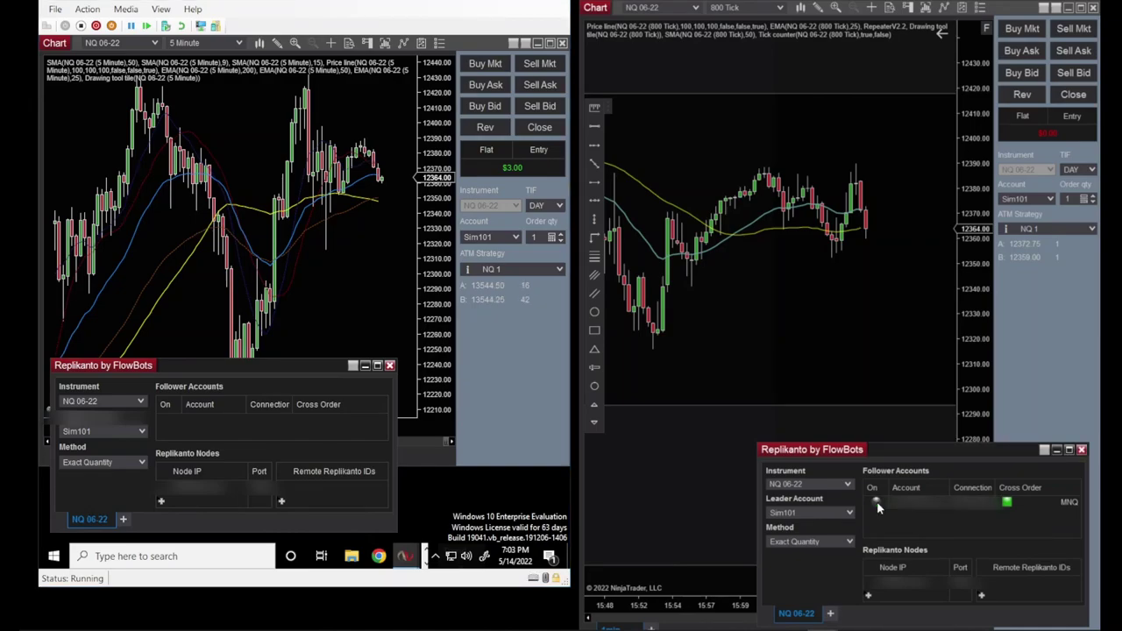
pyautogui.click(1007, 502)
pyautogui.click(911, 512)
# - Switch the virtual machine's Replikanto to Server Node Mode (Local Network) and toggle Sim101's Cross Order on and back off
pyautogui.rightClick(87, 480)
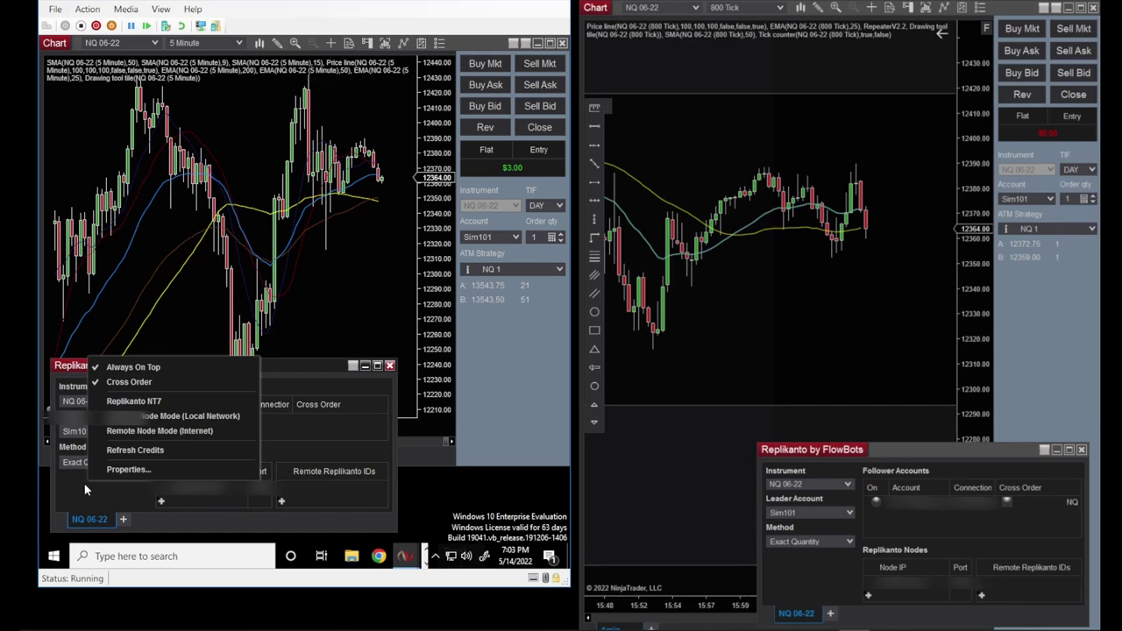
pyautogui.click(145, 419)
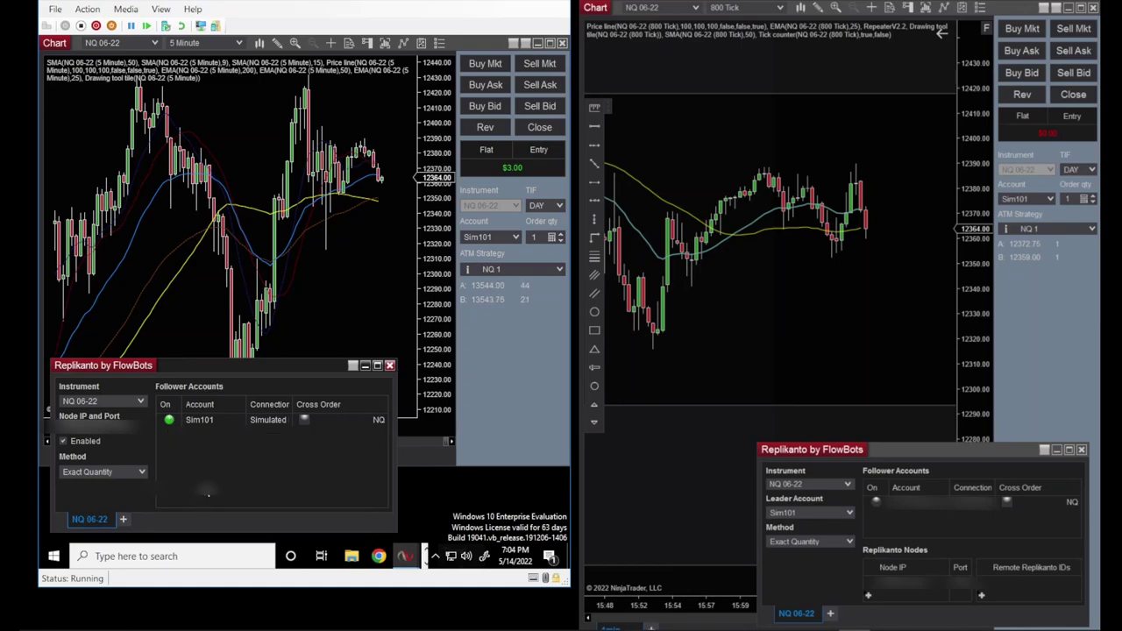
pyautogui.click(304, 420)
pyautogui.click(304, 420)
# - Place a 1-contract Buy Limit order at 12331.00 on the host's NQ 06-22 chart and move it to 12322.75
pyautogui.rightClick(779, 312)
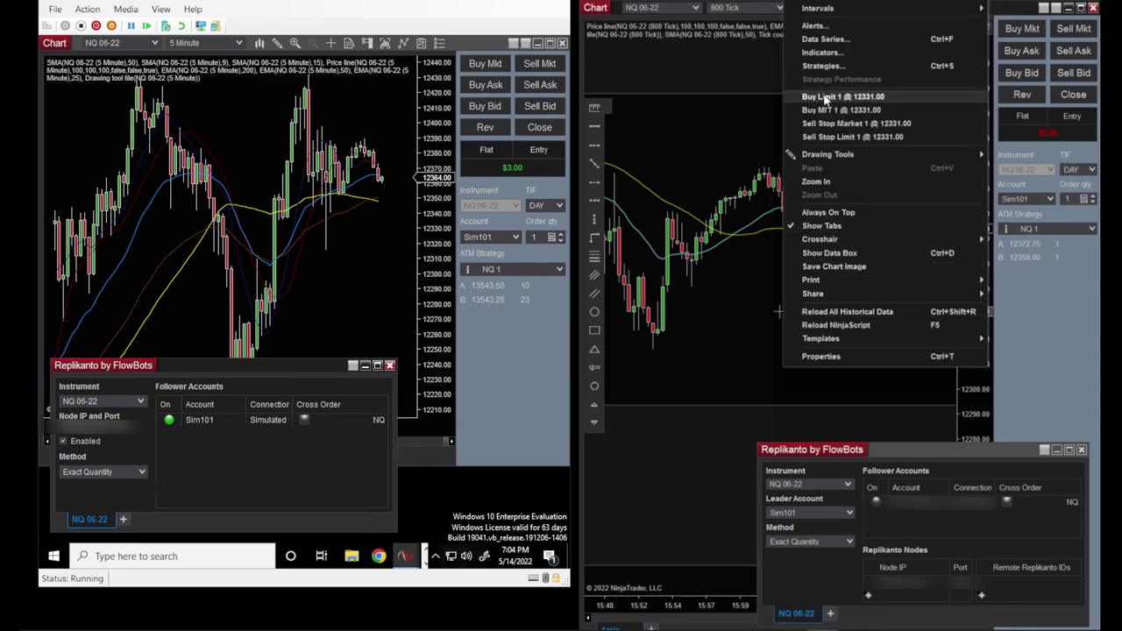
pyautogui.click(830, 96)
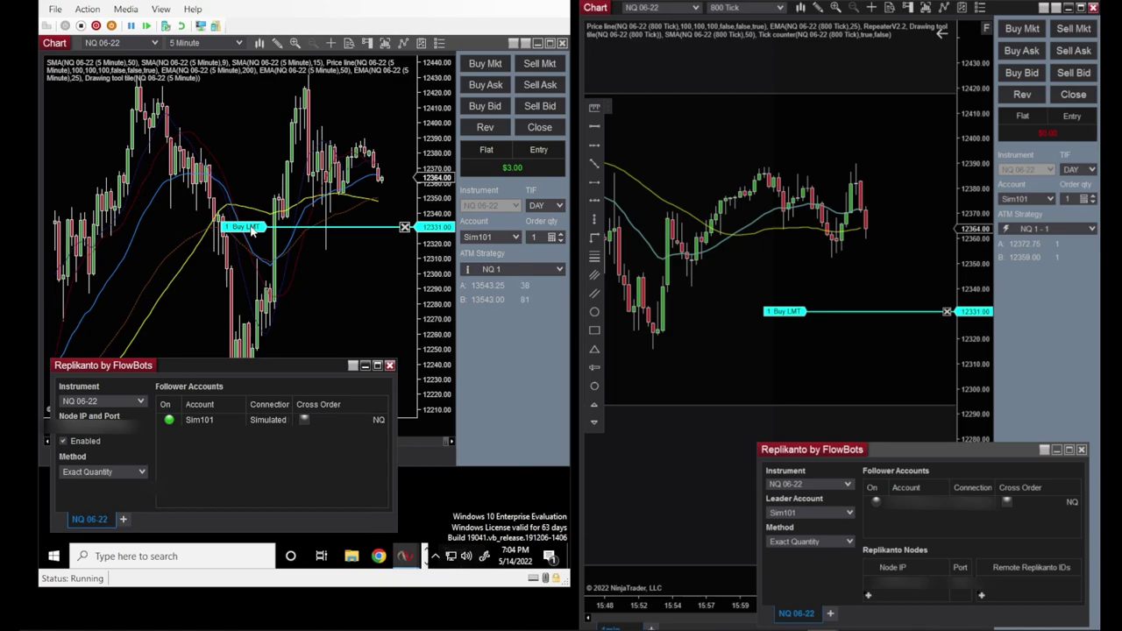
pyautogui.moveTo(785, 311); pyautogui.dragTo(783, 332)
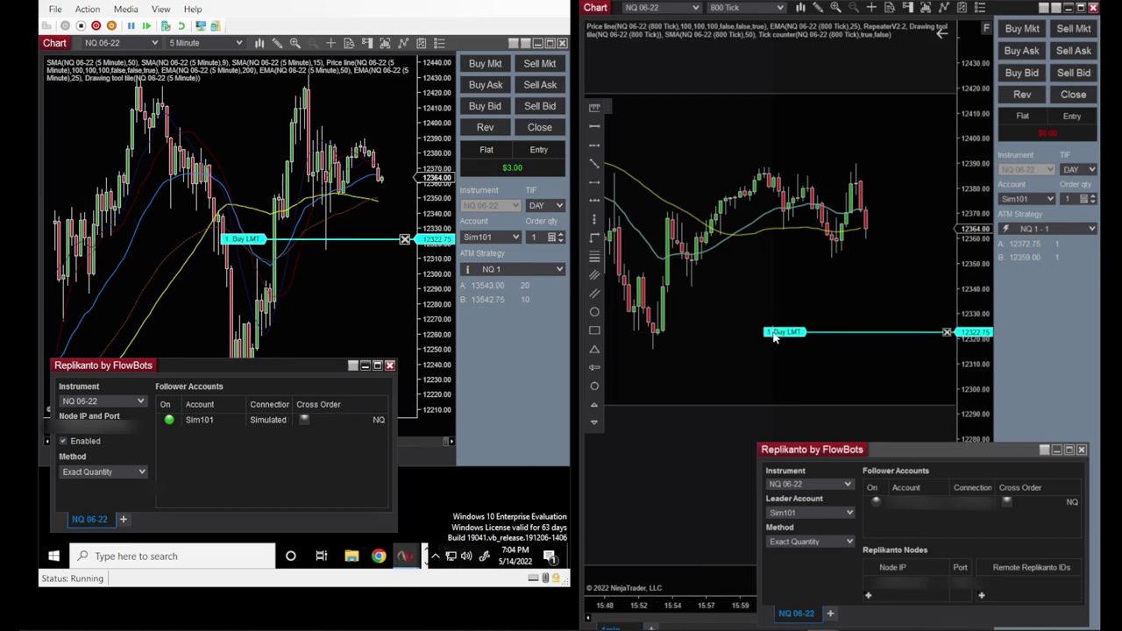
# - Raise the Buy Limit order's quantity to 3 on the host's chart and cancel the order
pyautogui.scroll(2, 776, 336)
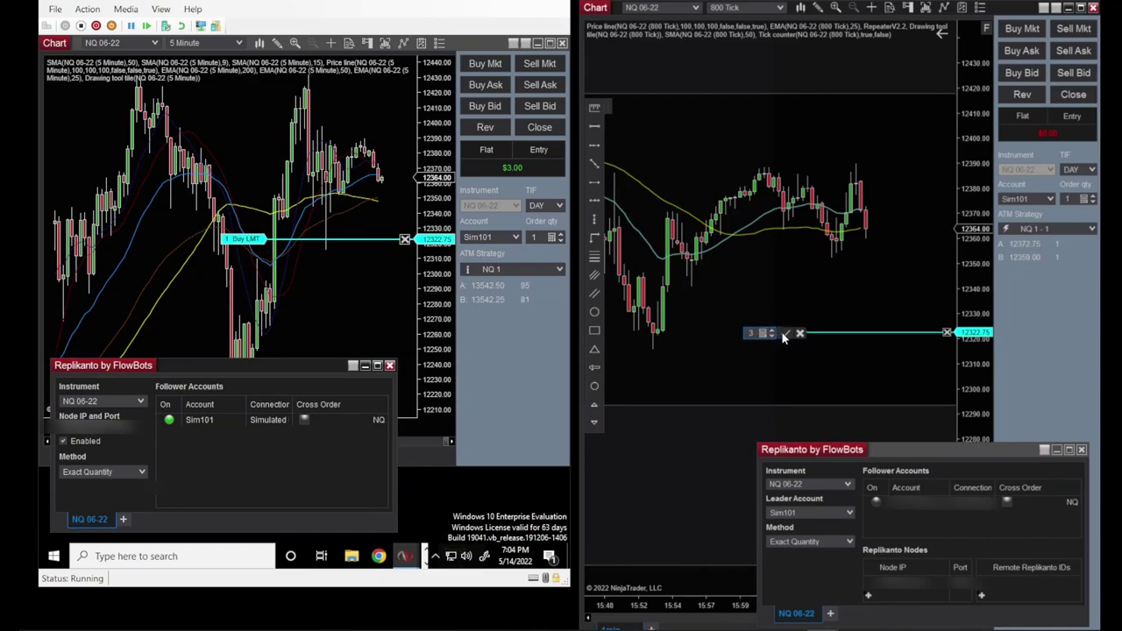
pyautogui.click(786, 334)
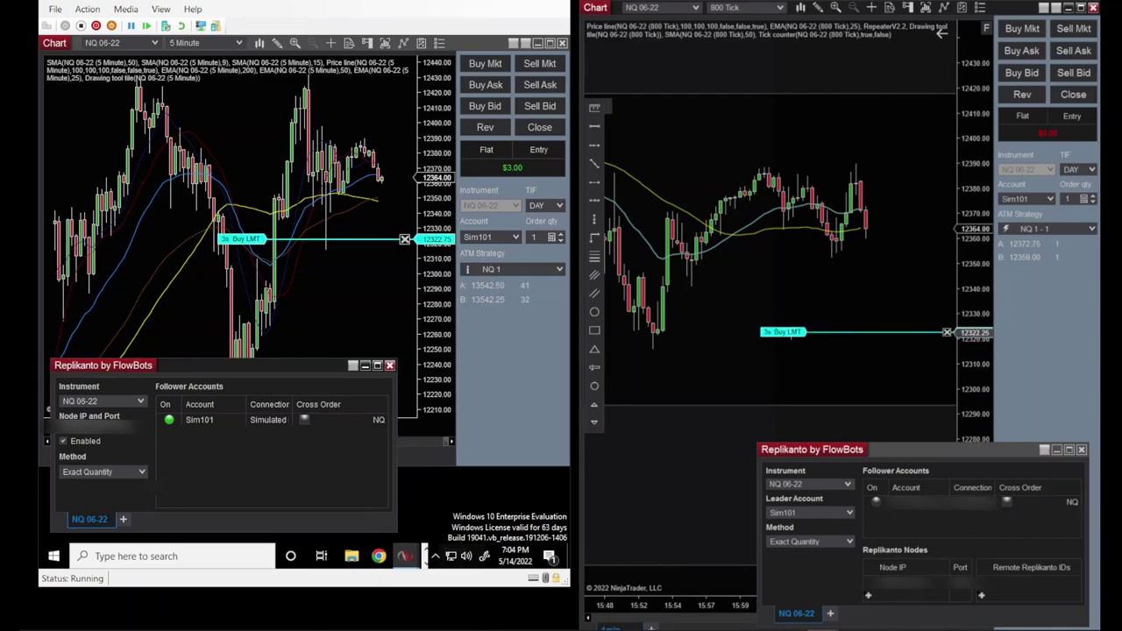
pyautogui.click(947, 333)
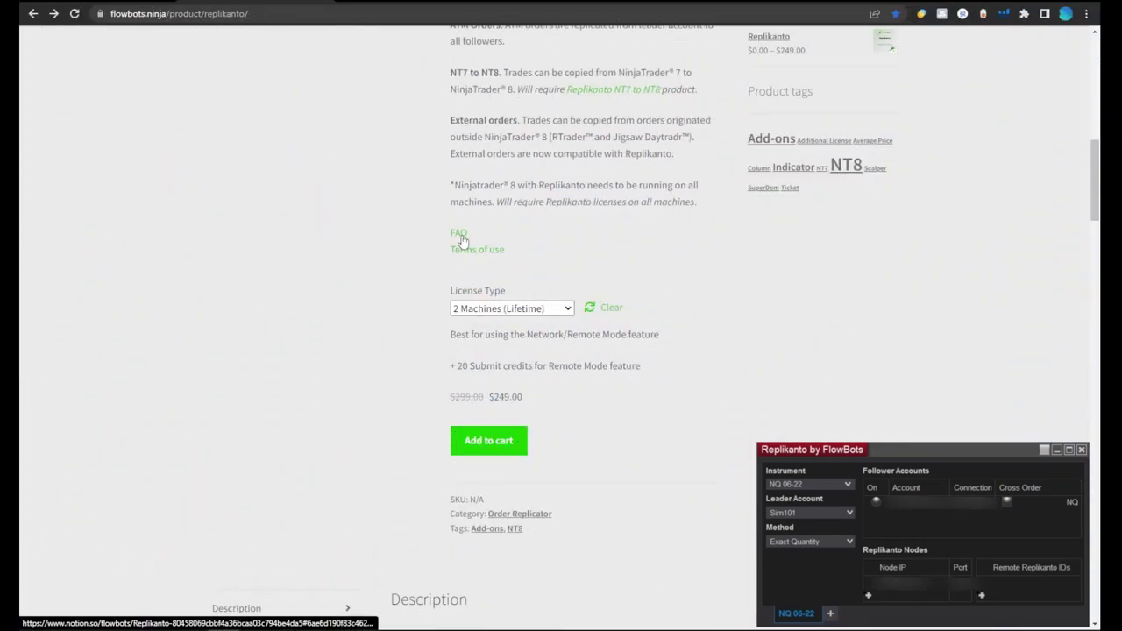
# - Open the Replikanto FAQ and examine the Network Mode answers on configuring Windows Firewall (2.3) and checking local network communication (2.4)
pyautogui.click(461, 238)
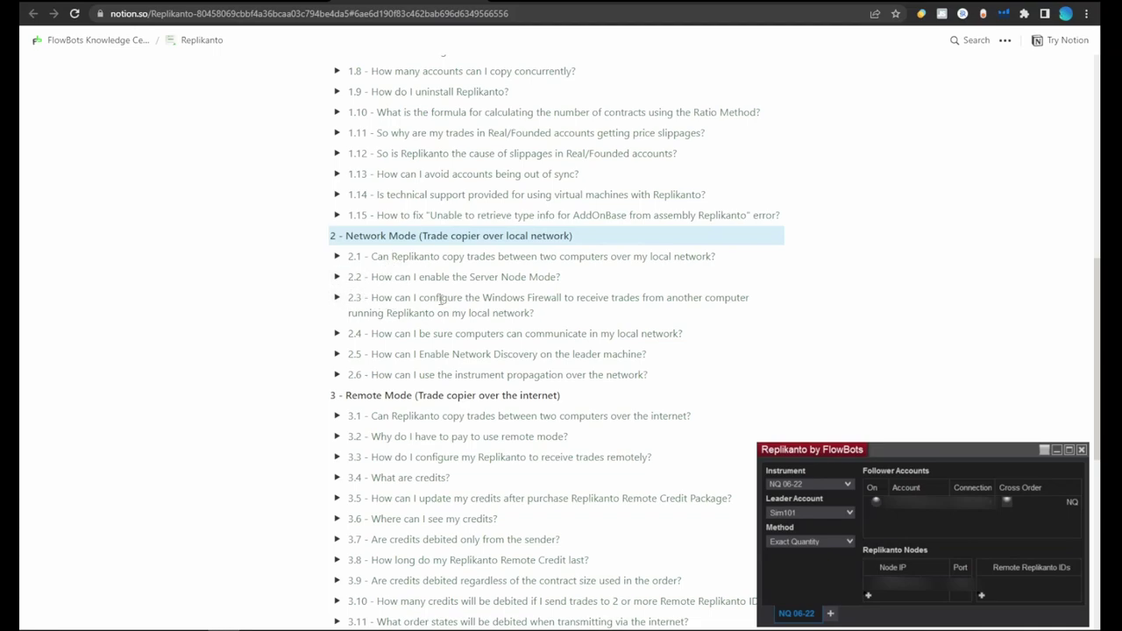
pyautogui.click(337, 299)
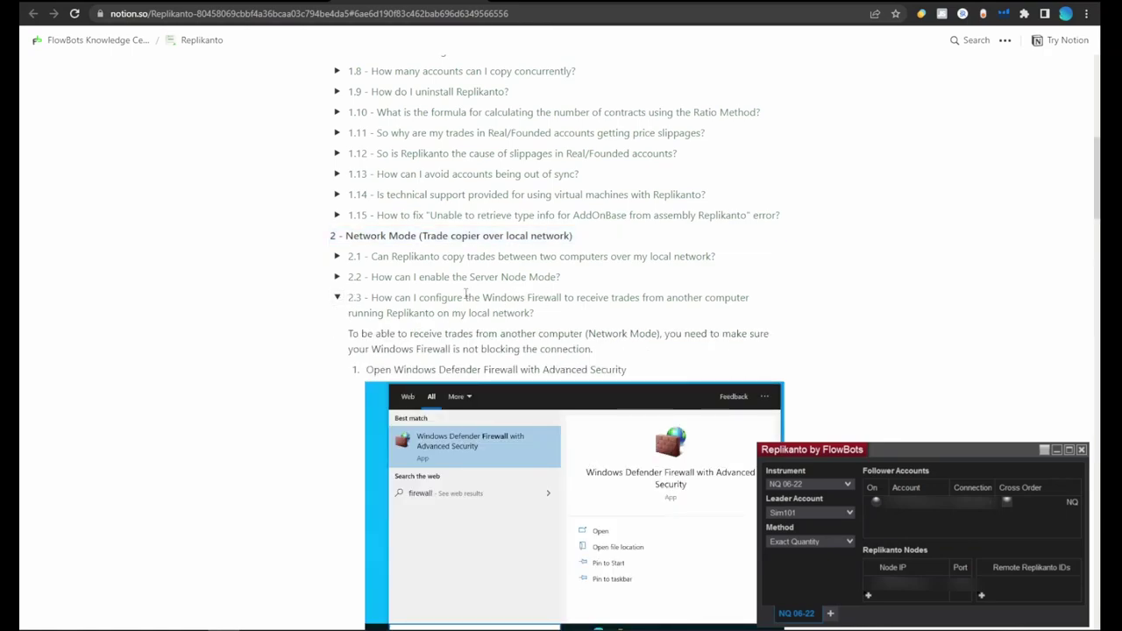
pyautogui.click(337, 300)
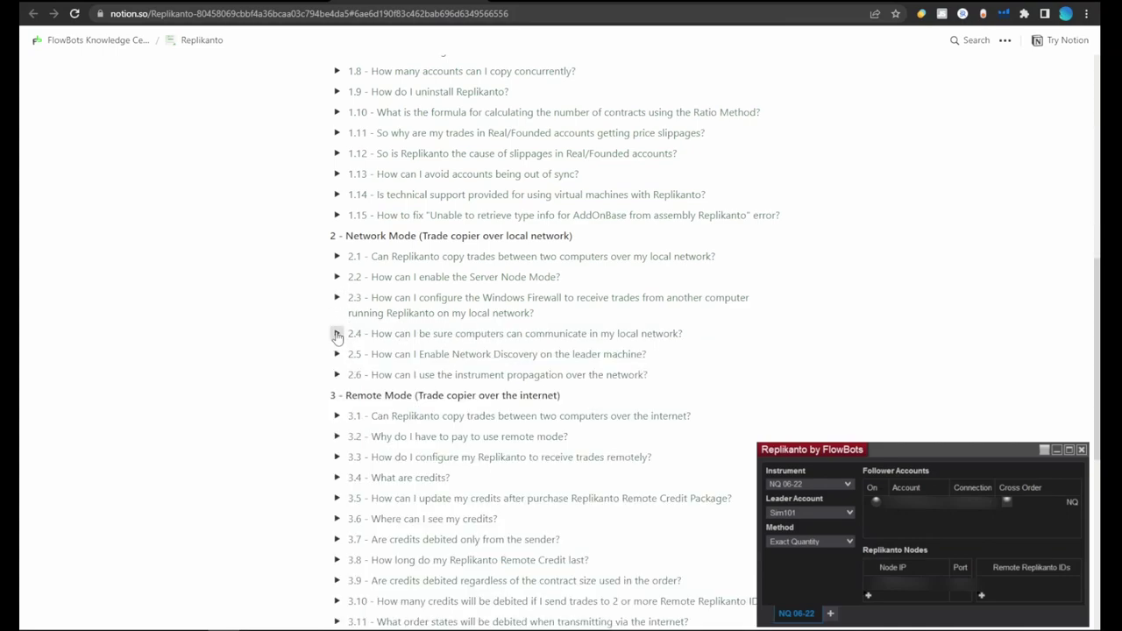
pyautogui.click(337, 335)
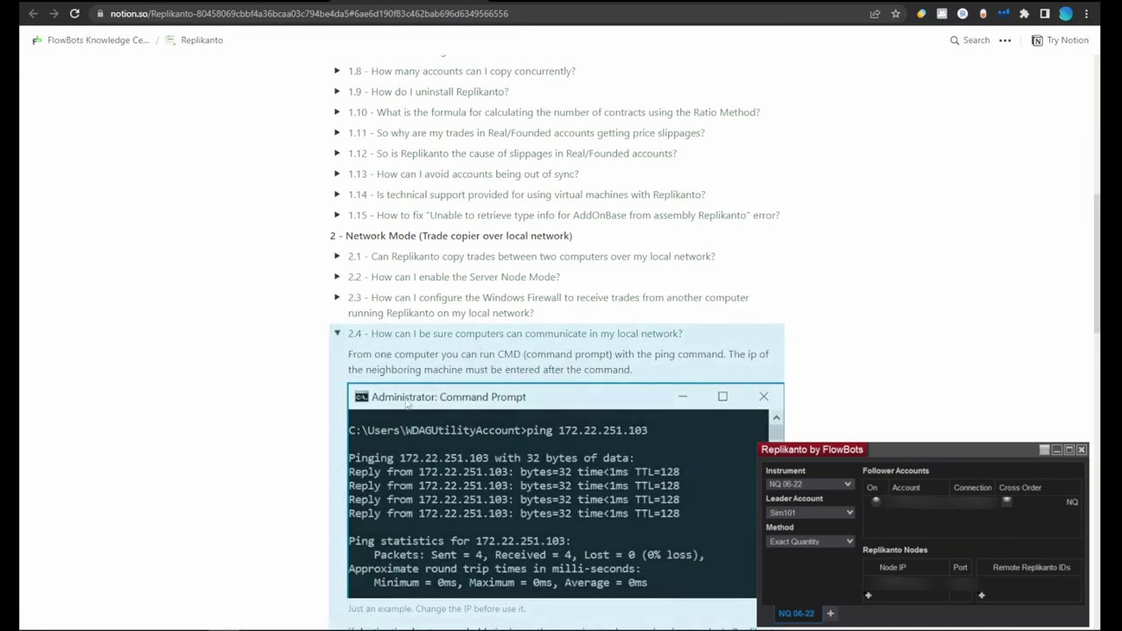
pyautogui.click(337, 336)
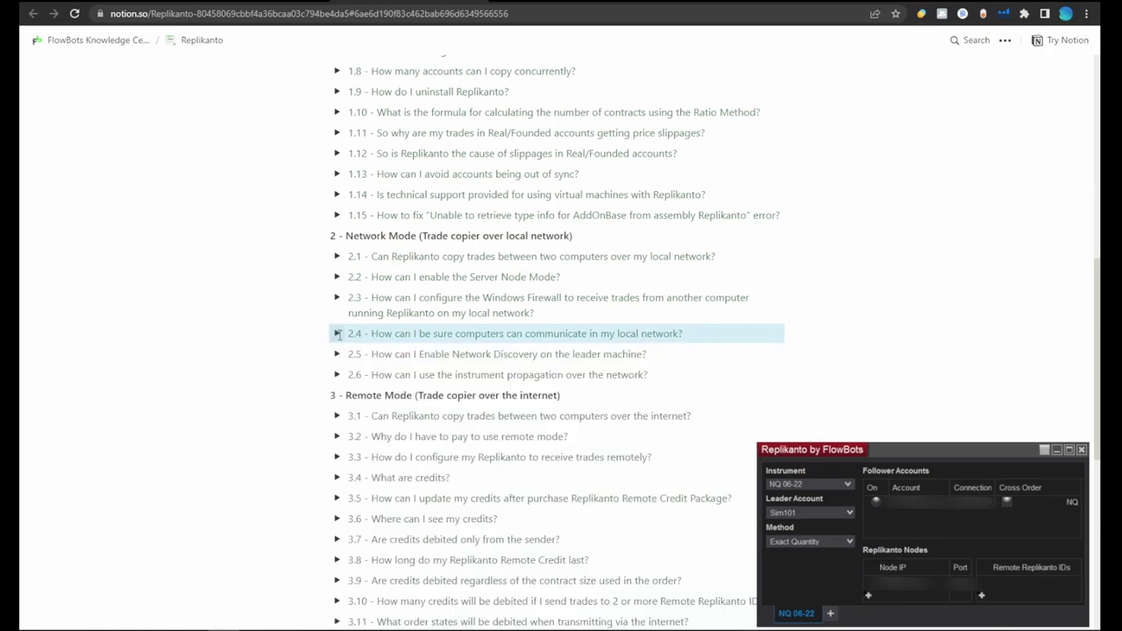